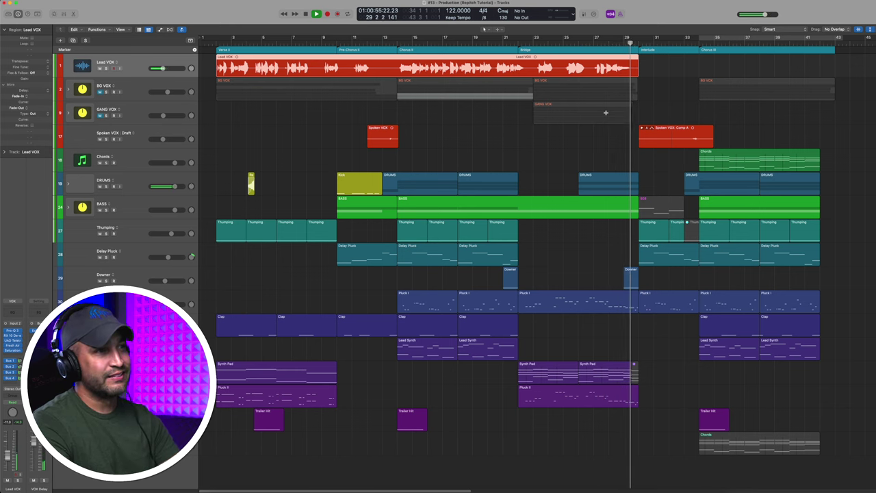
Play the song with RePitch open on the Lead VOX track so its audio loads into the plugin.
key("space")
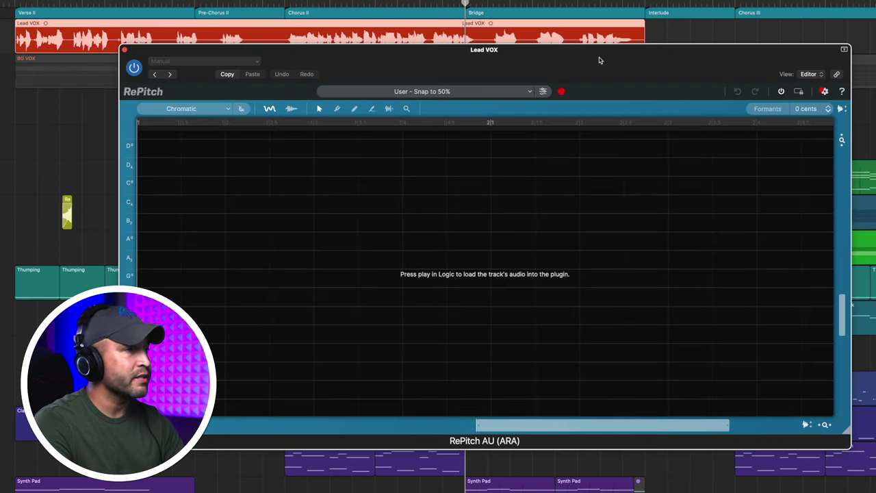
key("space")
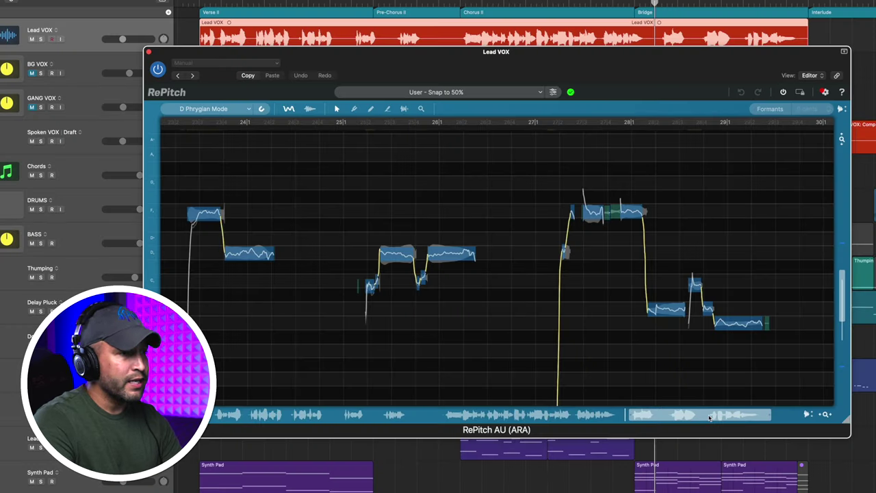
Adjust the pitch editor's horizontal zoom and visible range around the bridge phrases in bars 24 to 29.
left_click_drag(709, 417, 546, 424)
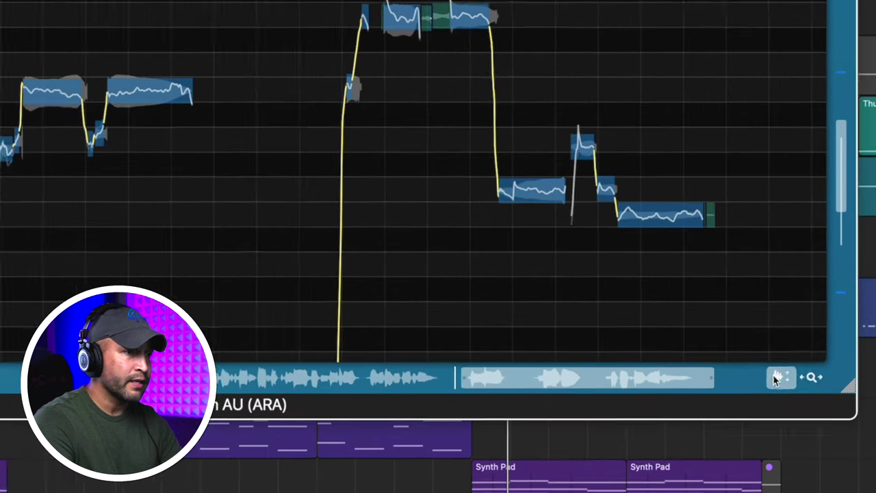
left_click(826, 414)
mouse_move(808, 320)
left_mouse_down()
mouse_move(810, 334)
mouse_move(818, 327)
left_mouse_up()
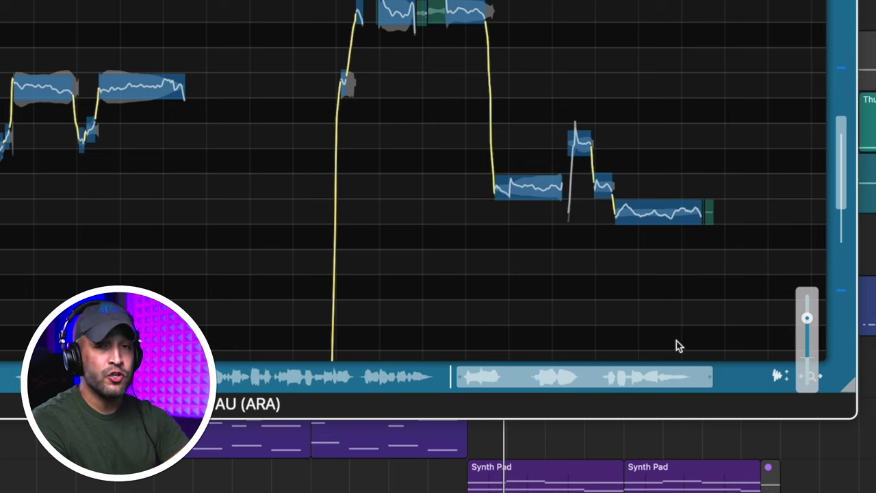
mouse_move(811, 360)
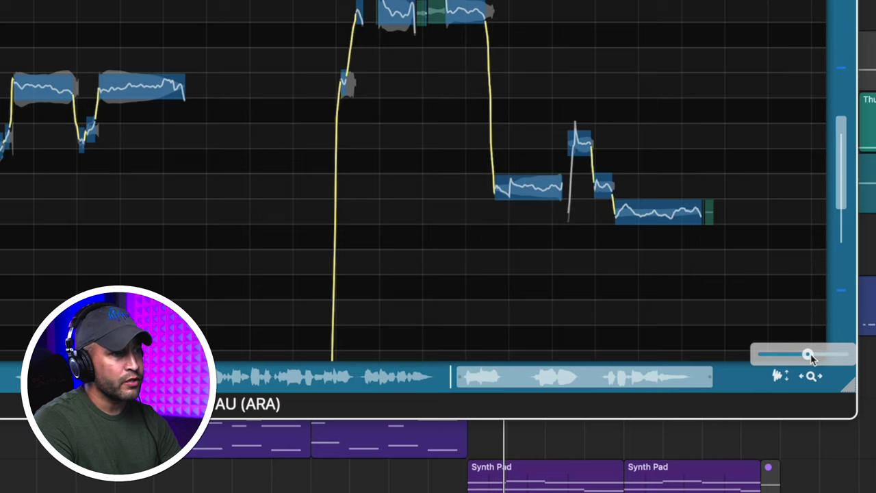
left_click_drag(808, 356, 809, 354)
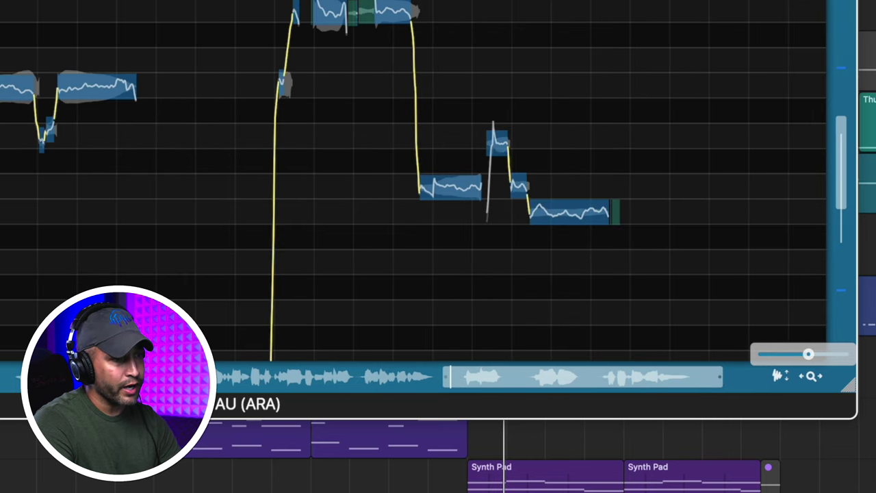
left_click_drag(721, 382, 700, 378)
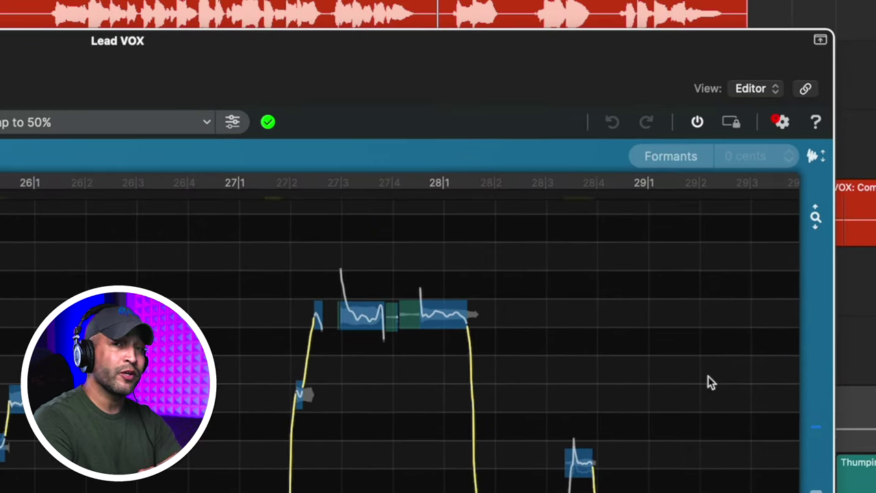
Try different waveform display heights for the note blocks in the pitch editor.
left_click(815, 157)
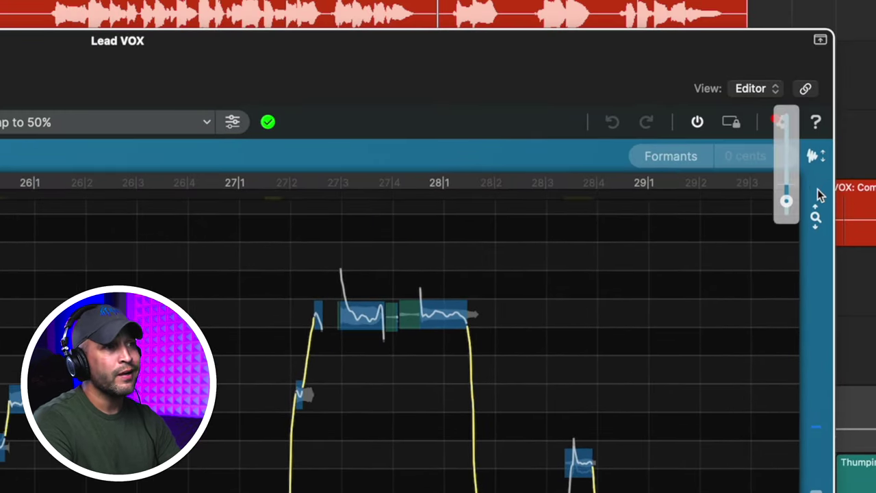
left_click_drag(786, 201, 792, 176)
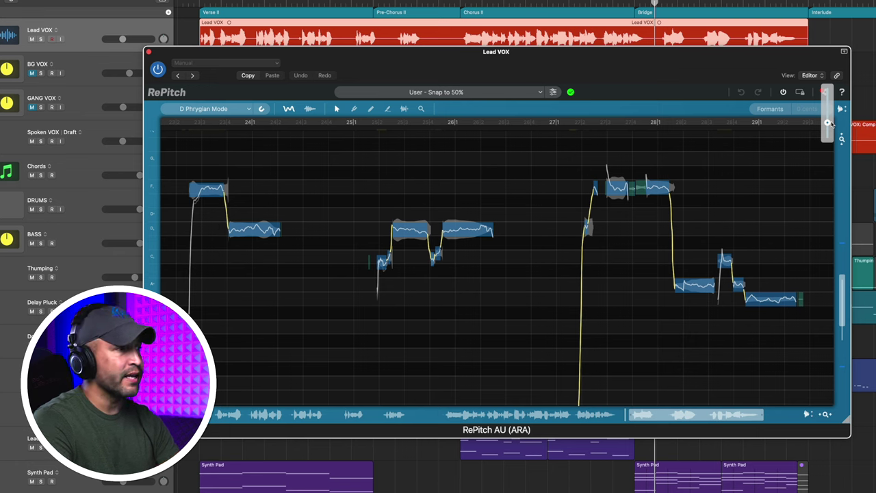
left_click_drag(828, 123, 828, 123)
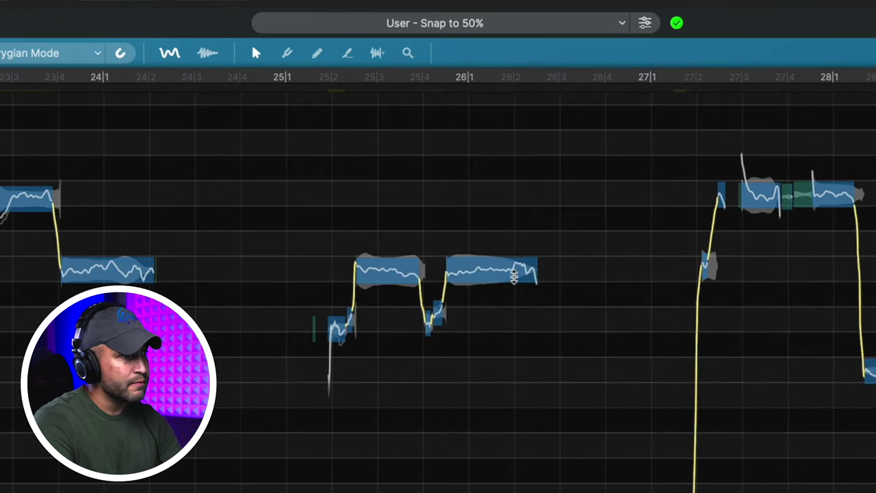
Fine-tune the long note around 26|1 to D4 (-11 cents).
mouse_move(481, 231)
mouse_move(514, 272)
left_mouse_down()
mouse_move(514, 286)
mouse_move(514, 272)
left_mouse_up()
left_click_drag(445, 271, 537, 270)
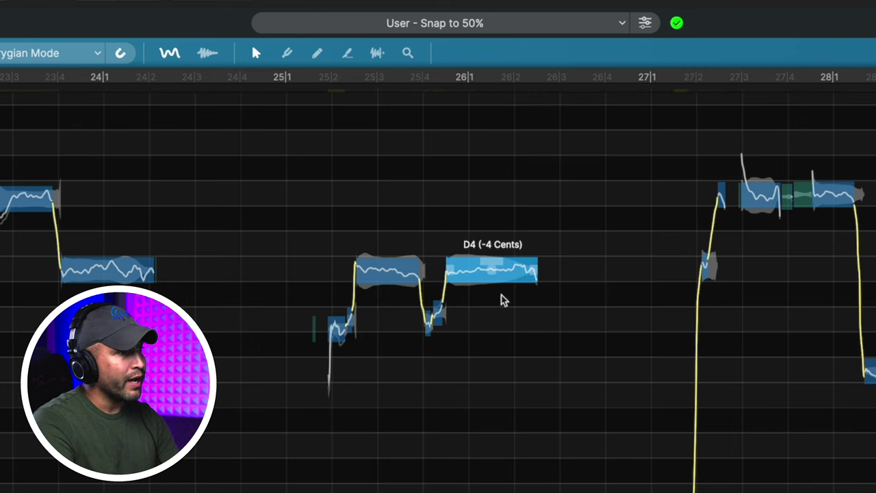
mouse_move(535, 272)
left_mouse_down()
mouse_move(535, 255)
mouse_move(541, 272)
left_mouse_up()
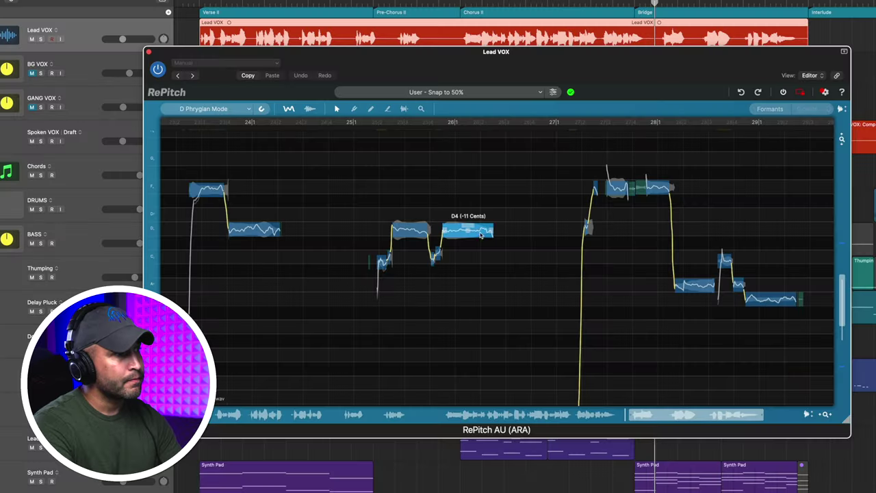
Try moving the long note around 26|1 up to a higher pitch and undo the move.
left_click_drag(480, 234, 482, 210)
key("super+z")
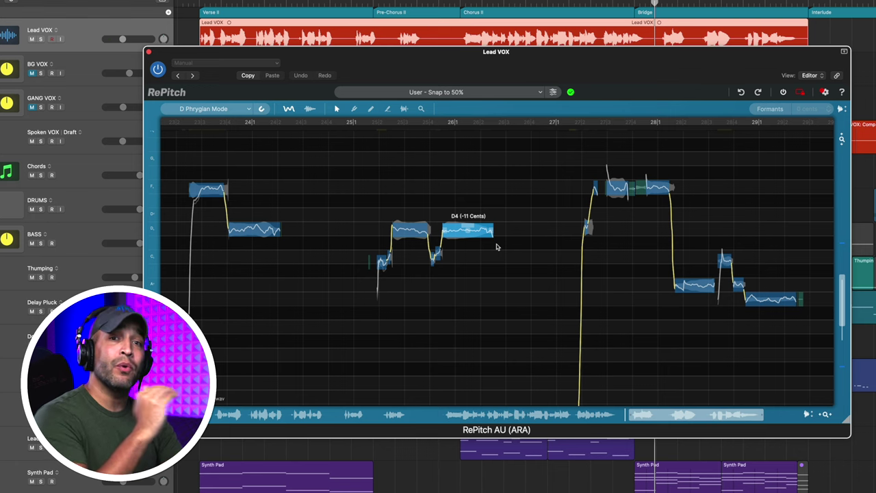
Review the option for dragging notes in semitone steps in the plugin settings and save the settings.
left_click(825, 93)
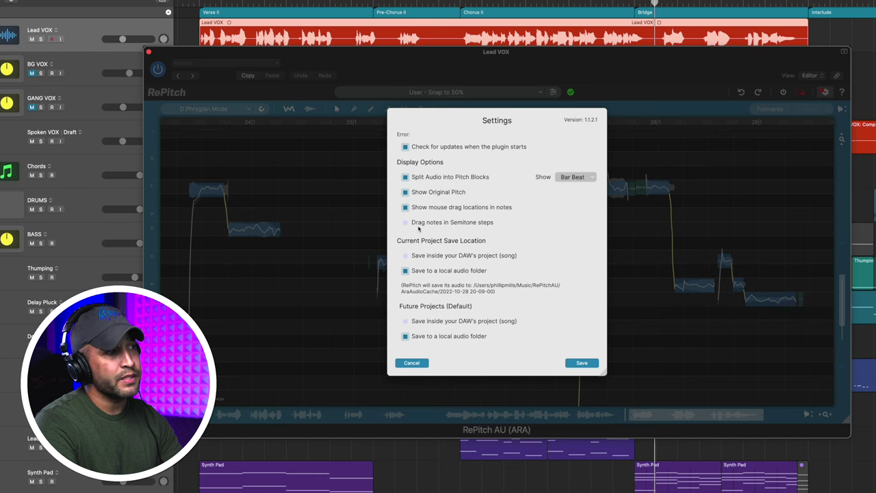
left_click(581, 363)
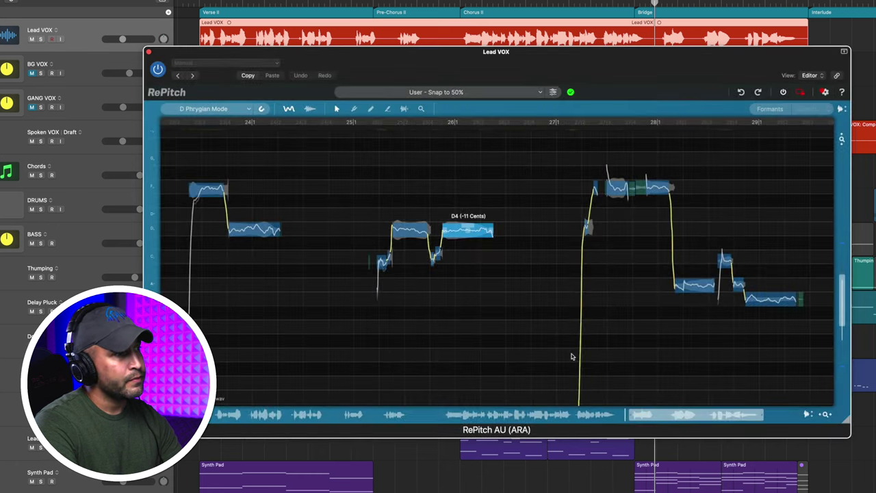
Try lowering the long note around 26|1 to D4 (-20 cents) and undo the change.
left_click(481, 231)
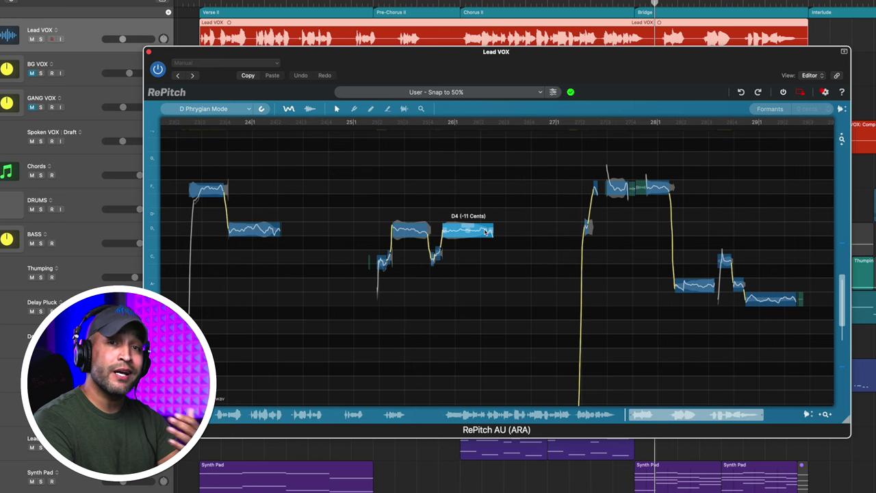
left_click_drag(479, 232, 479, 234)
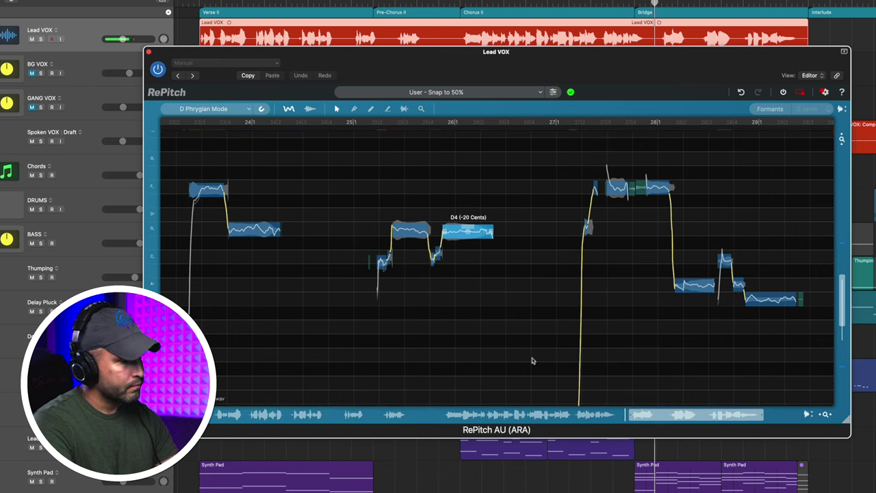
key("super+z")
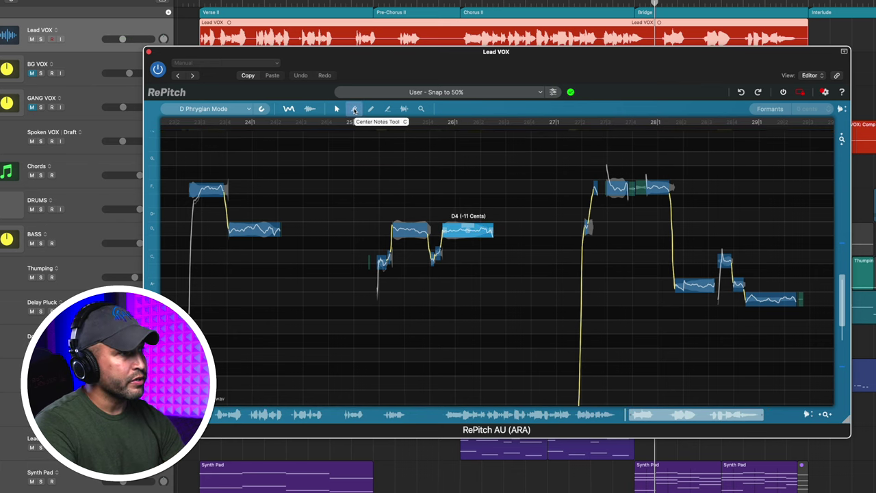
Try the Center Notes tool on the whole phrase in bars 25 and 26, raising the correction to about 73%.
left_click(353, 110)
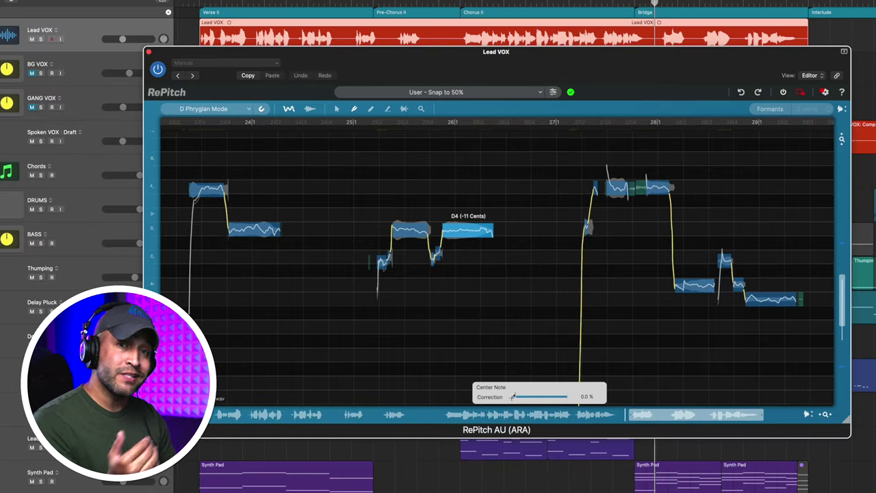
left_click_drag(341, 182, 530, 312)
left_click_drag(378, 396, 434, 393)
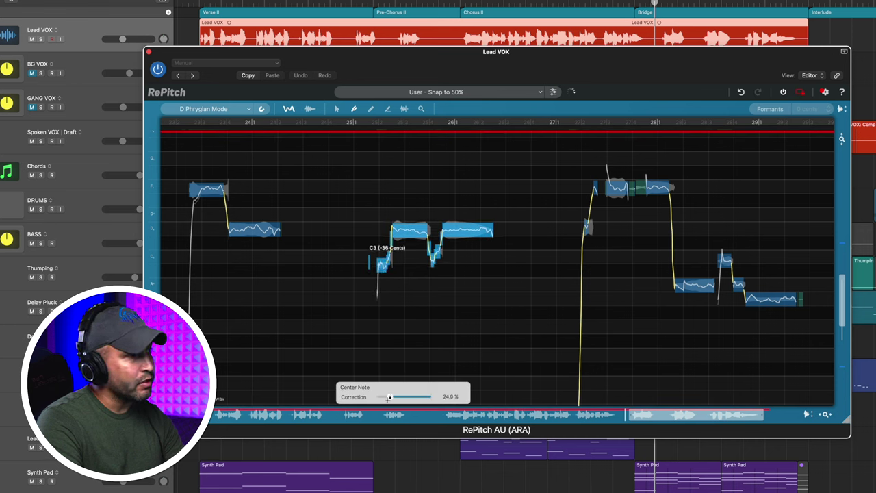
left_click_drag(427, 396, 440, 403)
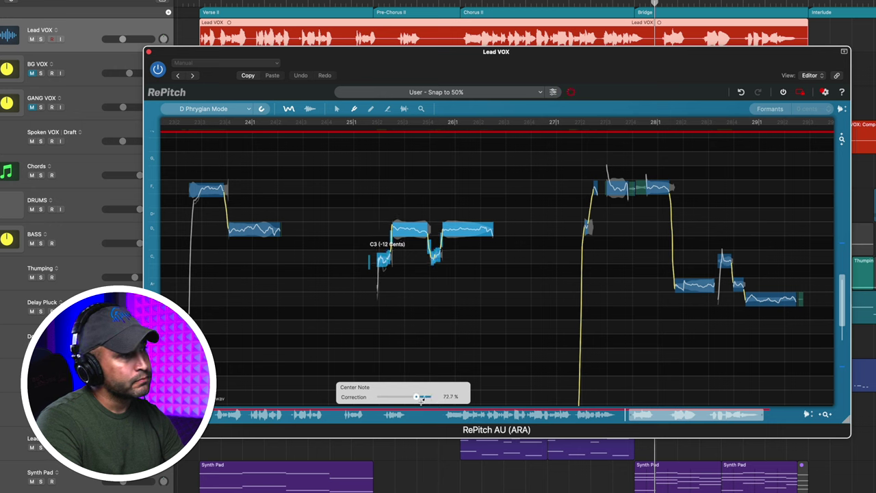
Try redrawing the pitch of the note at bar 24 as a smooth curve, and audition the phrase from bar 23 with and without it.
left_click(370, 109)
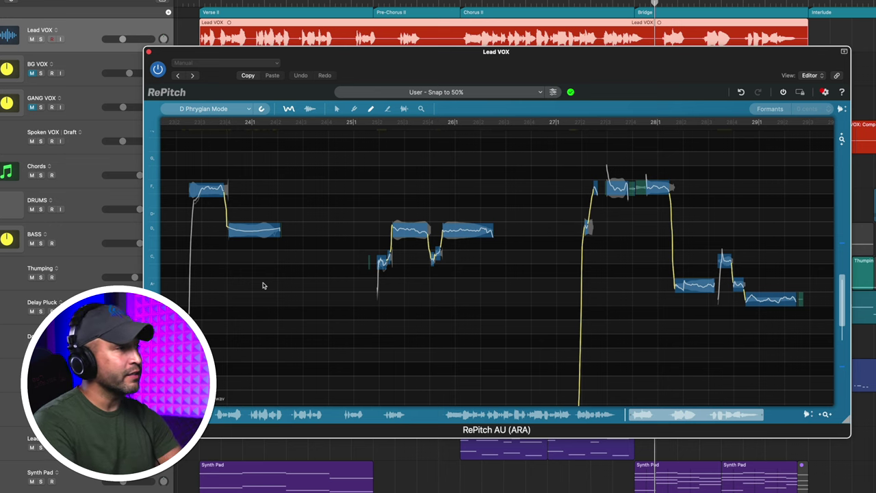
left_click(176, 124)
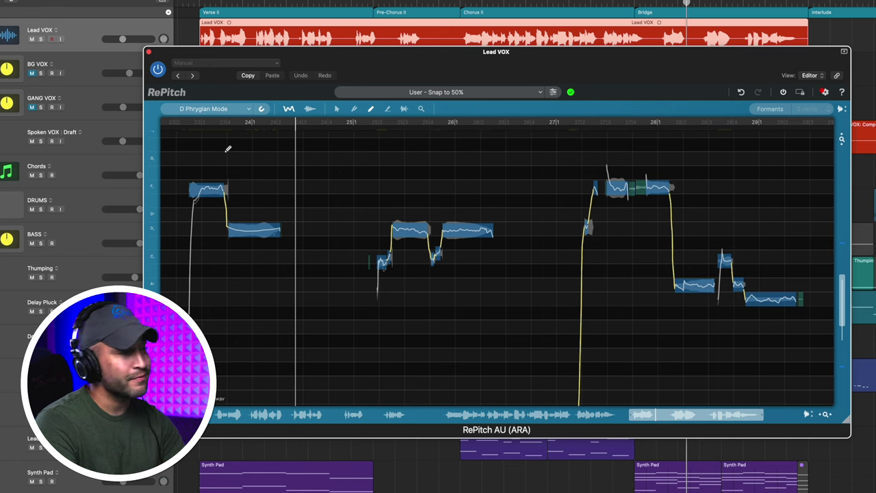
left_click(174, 123)
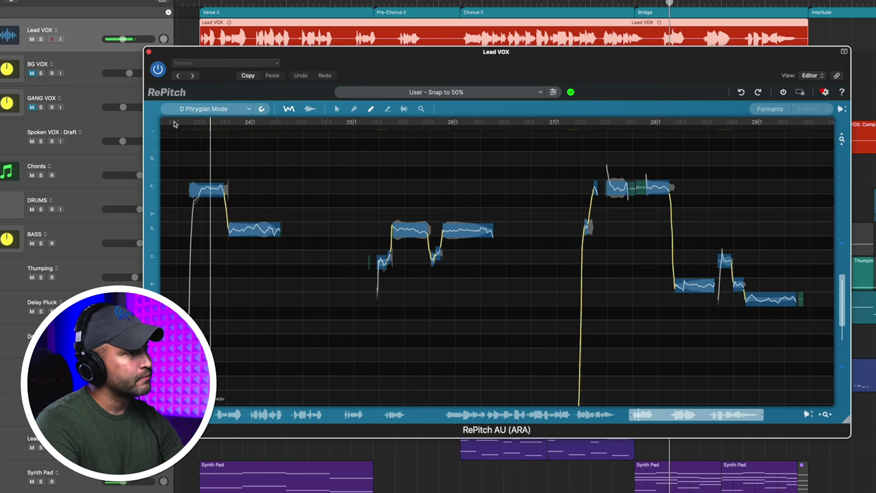
Solo the Lead VOX track and stop playback.
key("s")
key("space")
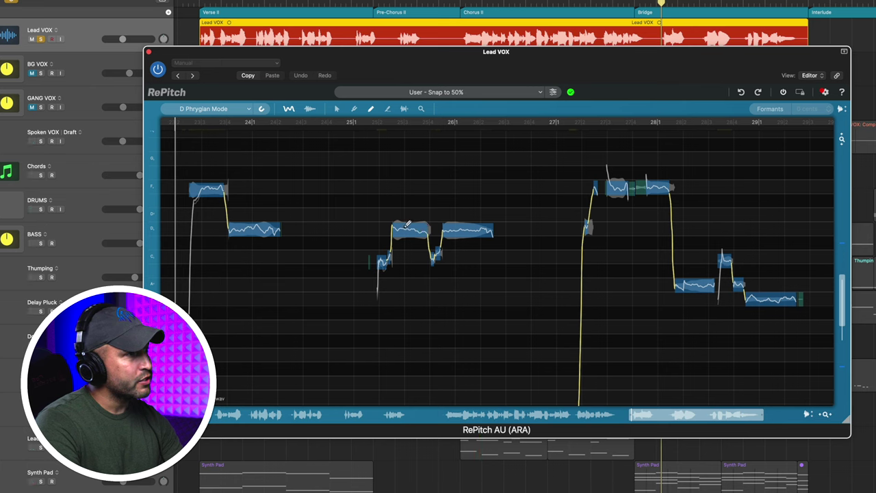
Redraw the pitch curve at the end of the sustained note before 26|1 and compare the phrase with its bypassed original from 25|1.
key("space")
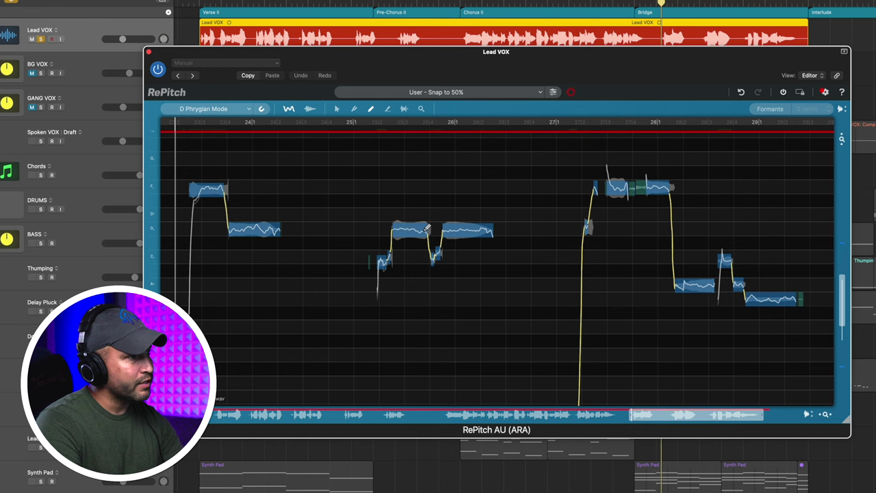
left_click(346, 254)
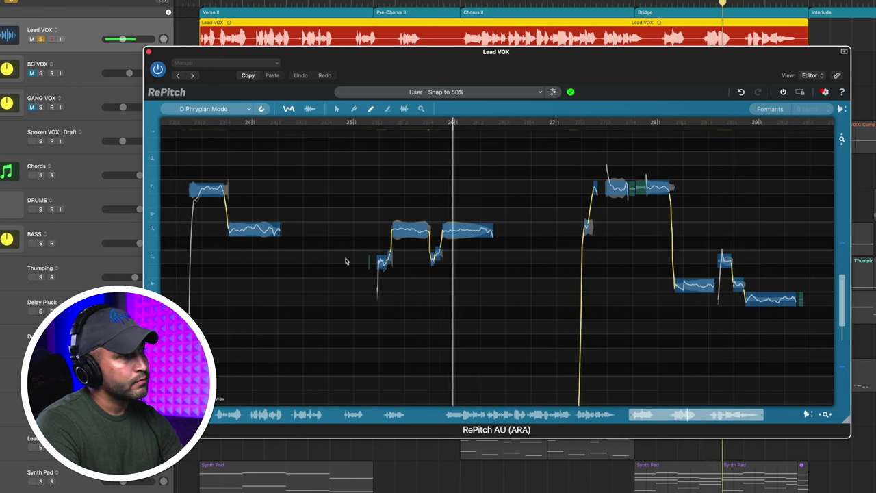
key("b")
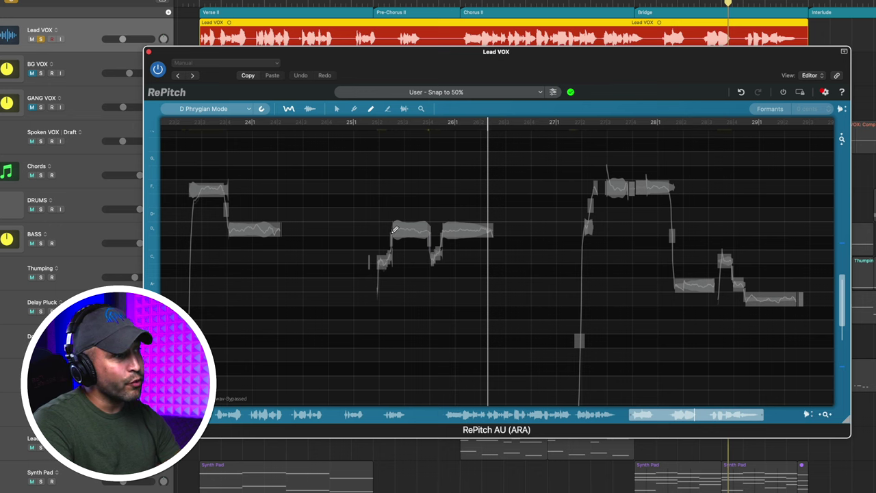
left_click(356, 122)
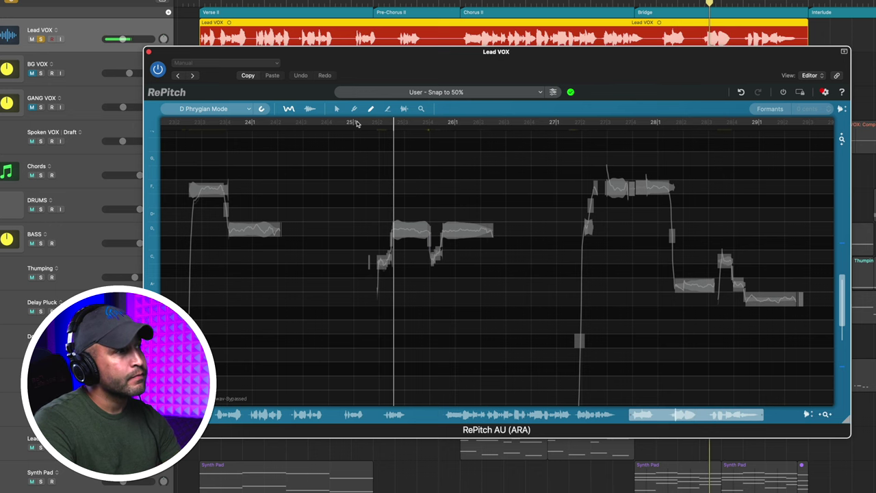
left_click(353, 121)
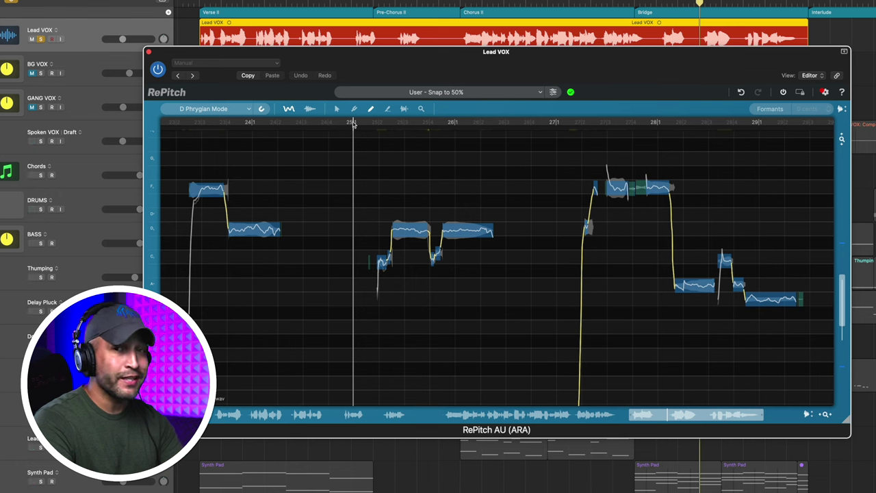
key("space")
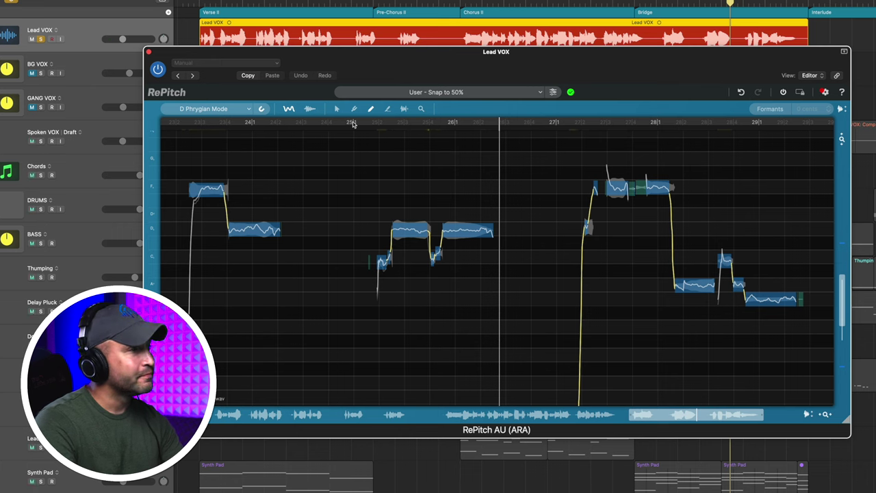
Try splitting the start off the first note before 24|1 and moving it to a lower pitch, and undo the split.
left_click(388, 111)
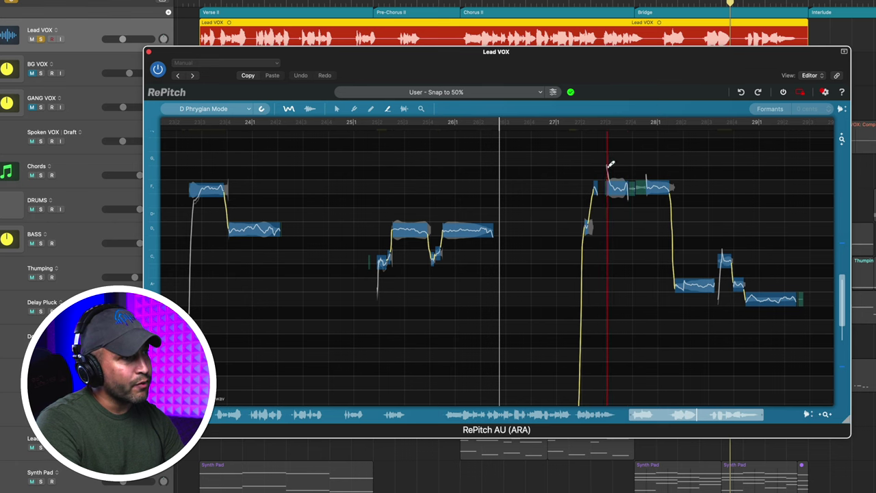
left_click(204, 179)
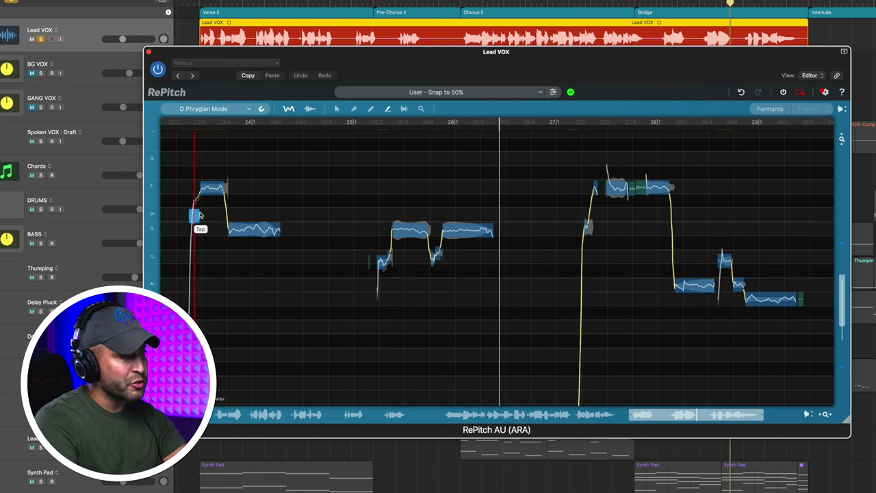
key("super+z")
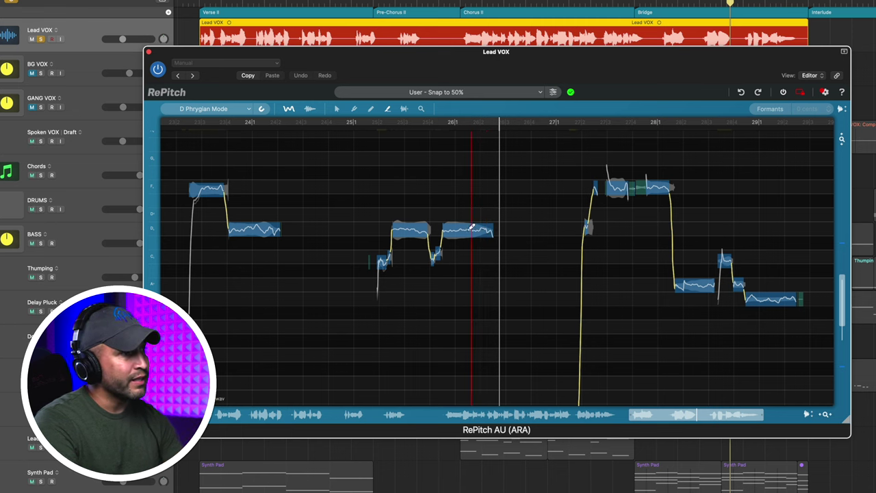
Split the wavering tail off the long note just after 26|1.
left_click(481, 219)
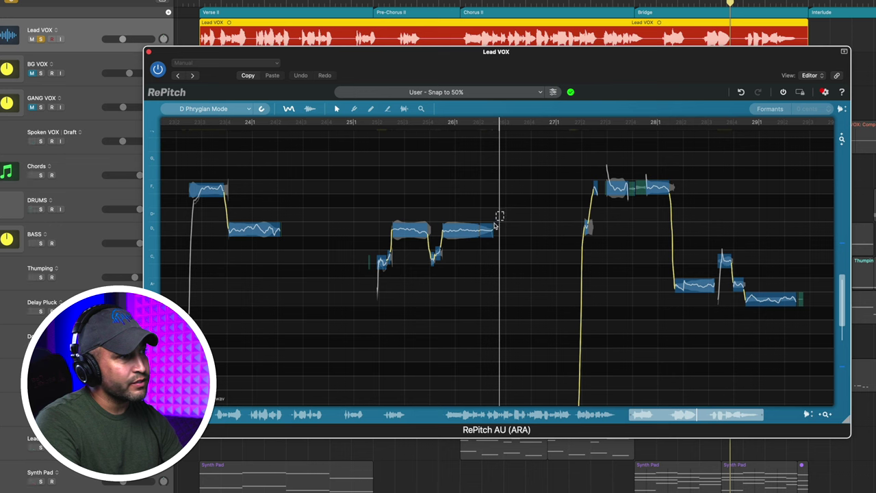
Select and deselect the long note around 26|1, and play the phrase from just after 25|1.
left_click(485, 230)
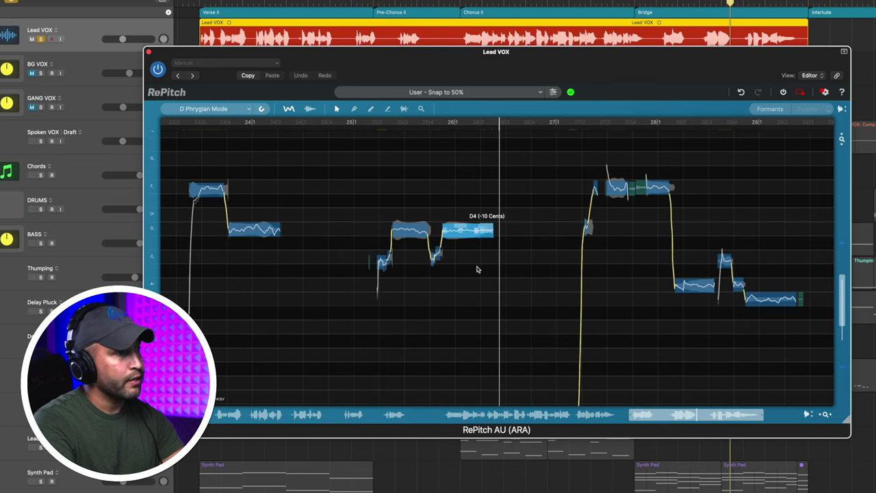
left_click(478, 271)
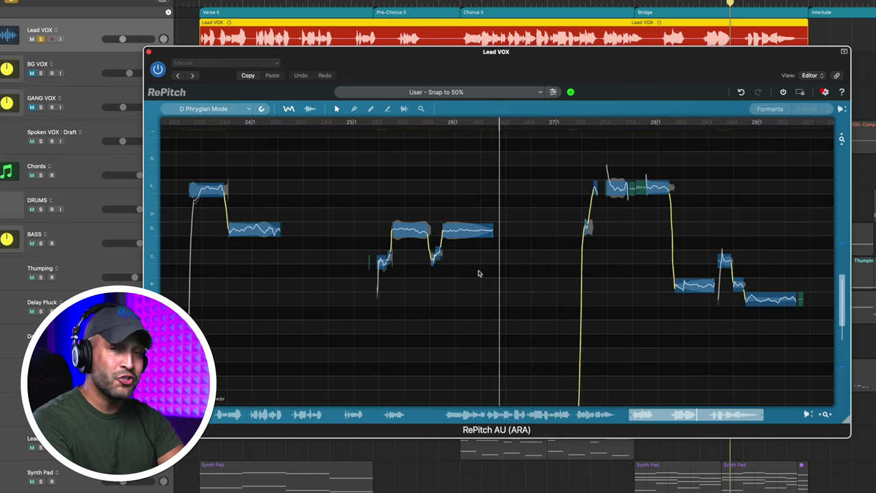
left_click(375, 123)
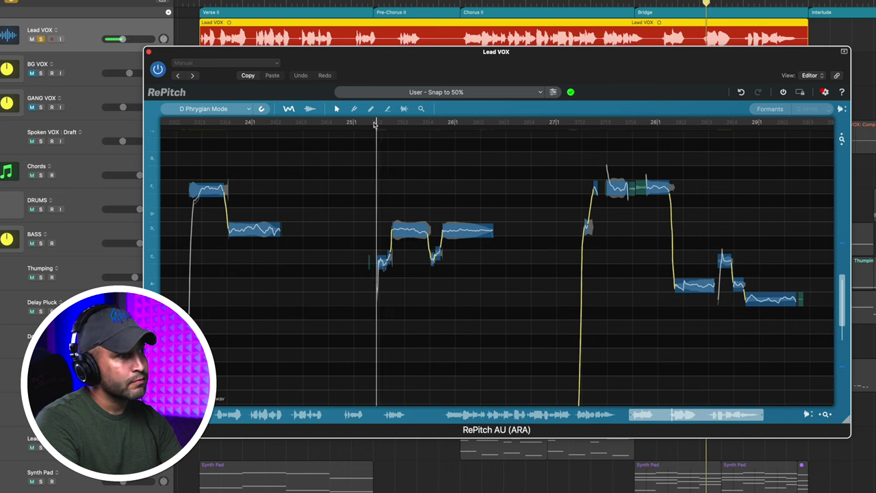
key("space")
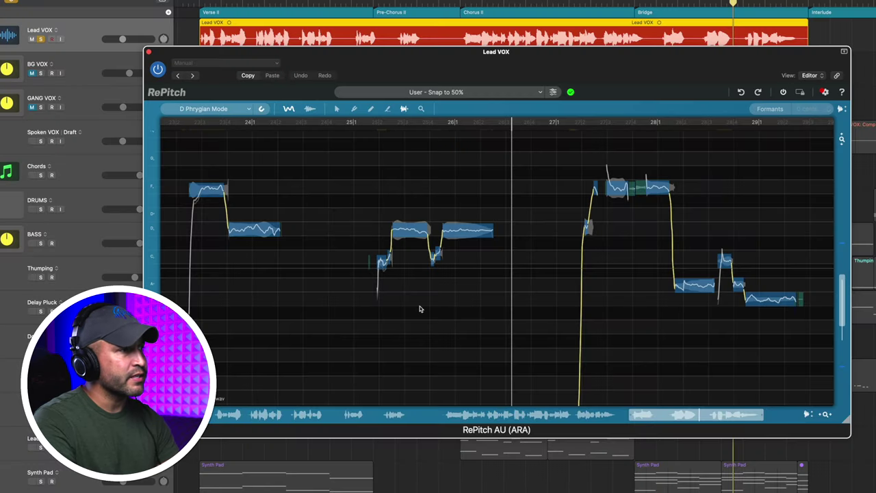
Add time warp points around the phrase near 25|1, 25|4 and 26|4.
left_click(351, 288)
left_click(528, 305)
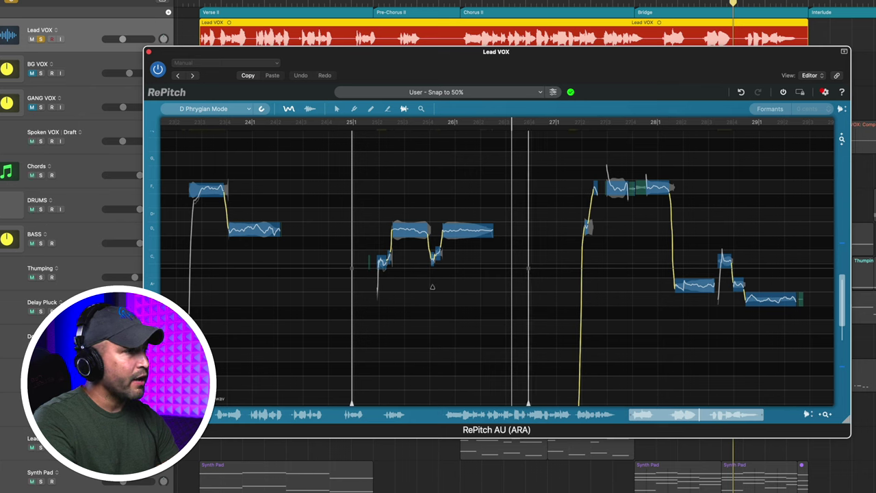
left_click(431, 290)
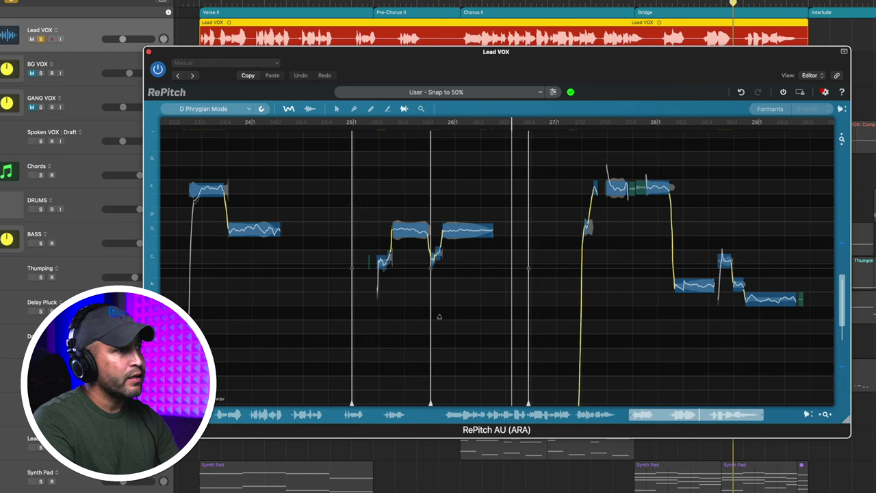
Stretch the phrase's timing by moving the warp points near 25|1 and 25|4 later, and play it back from 25|1.
scroll(422, 261, "up", 3)
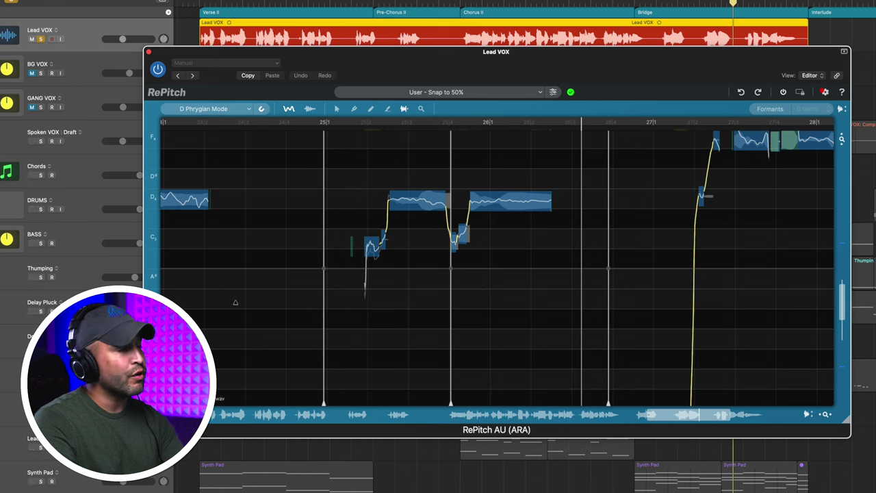
left_click_drag(322, 272, 312, 230)
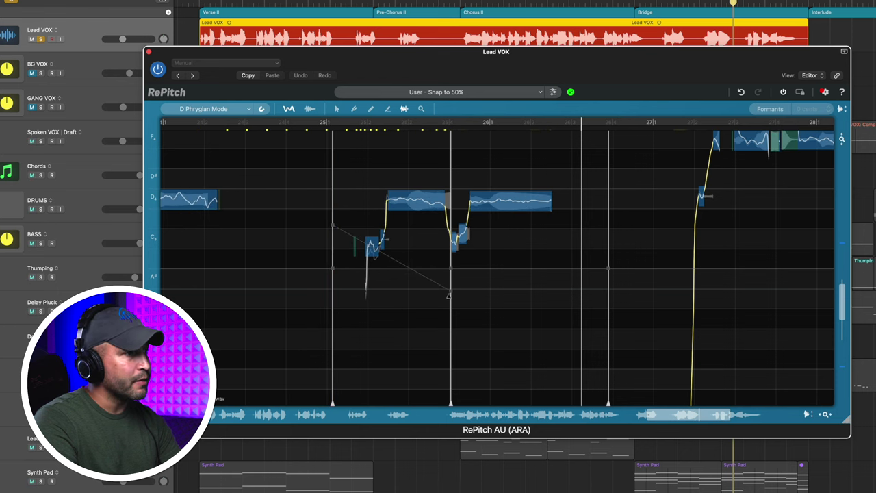
left_click_drag(451, 292, 468, 329)
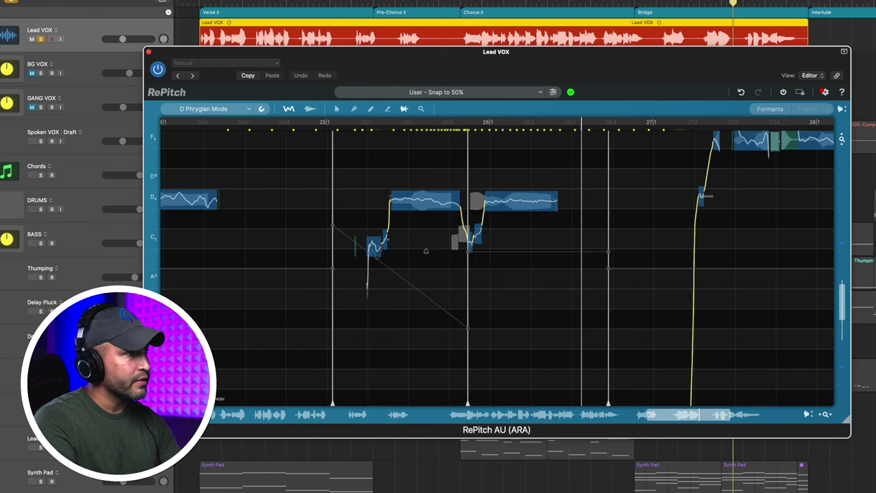
left_click(325, 122)
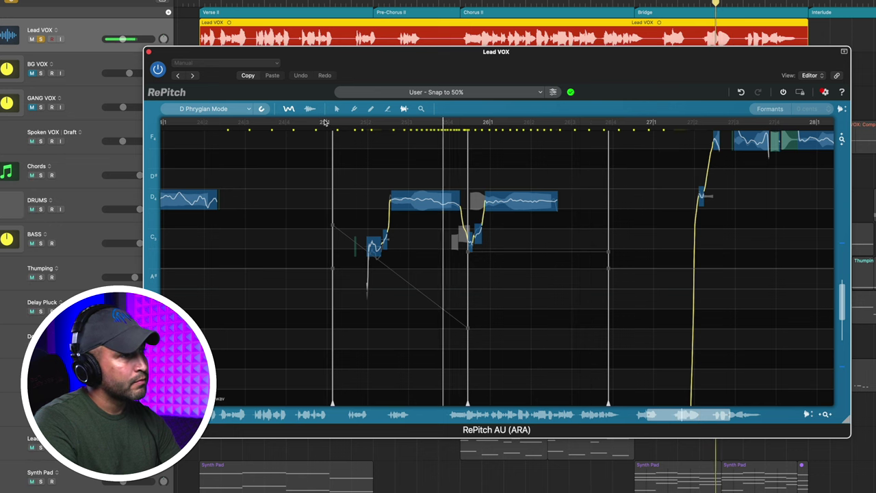
scroll(517, 212, "down", 3)
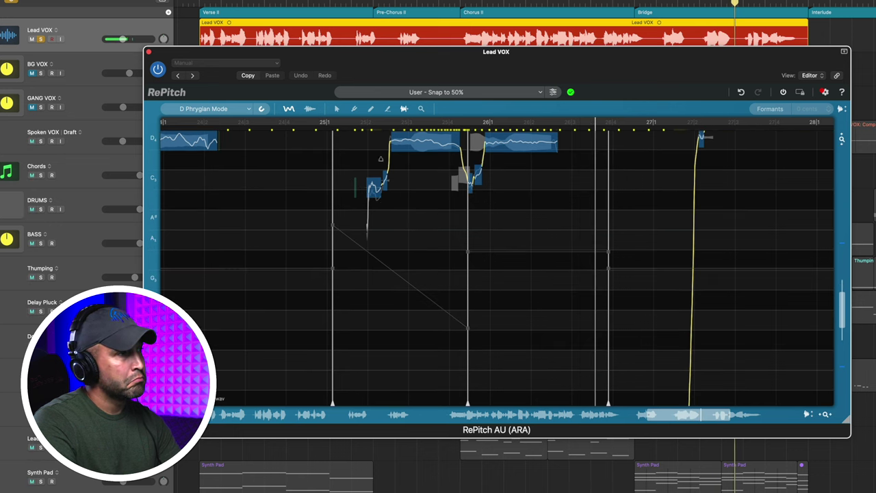
scroll(517, 212, "up", 3)
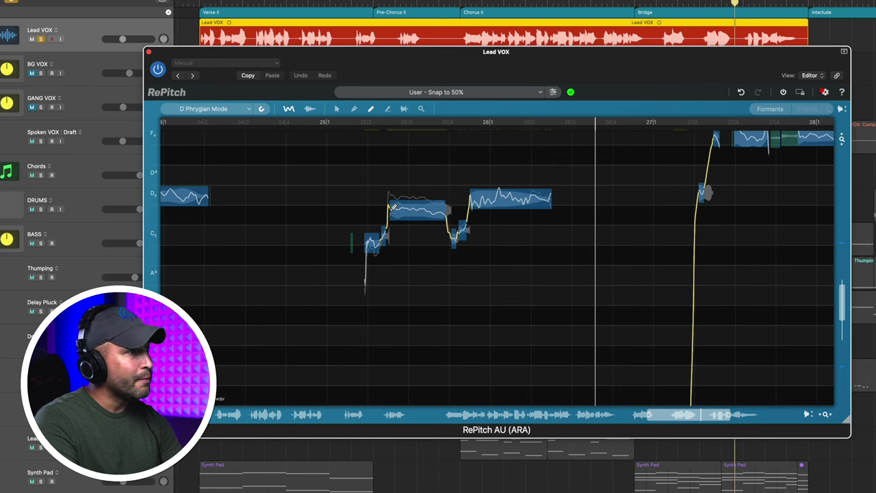
Redraw the pitch curve across the sustained note before 26|1, and reset all selected notes to their original state.
mouse_move(392, 205)
left_mouse_down()
mouse_move(403, 196)
mouse_move(442, 198)
mouse_move(451, 215)
left_mouse_up()
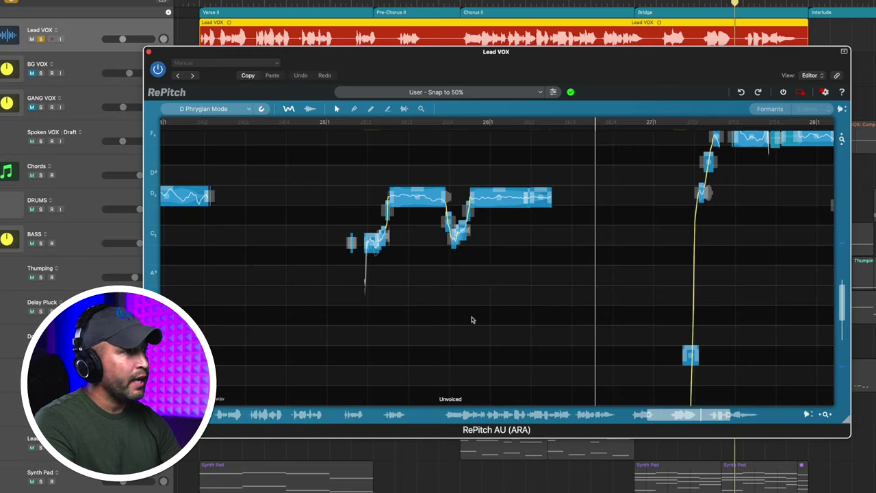
right_click(493, 272)
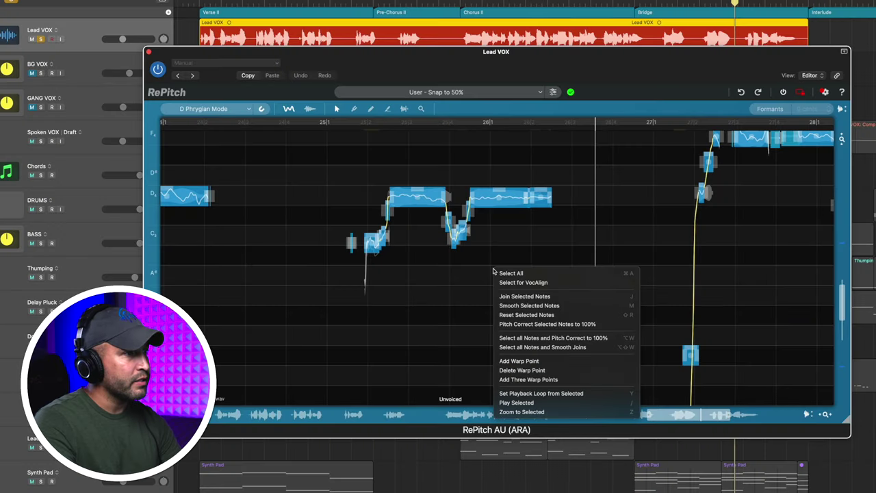
left_click(527, 314)
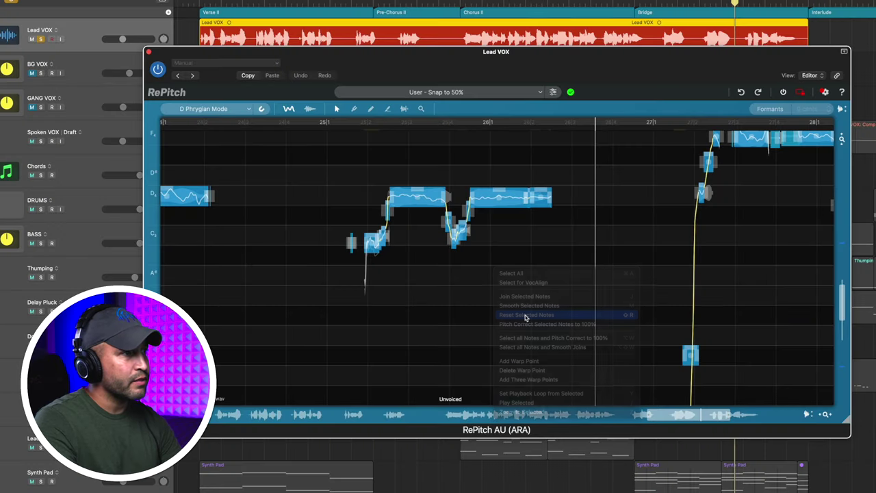
left_click(526, 256)
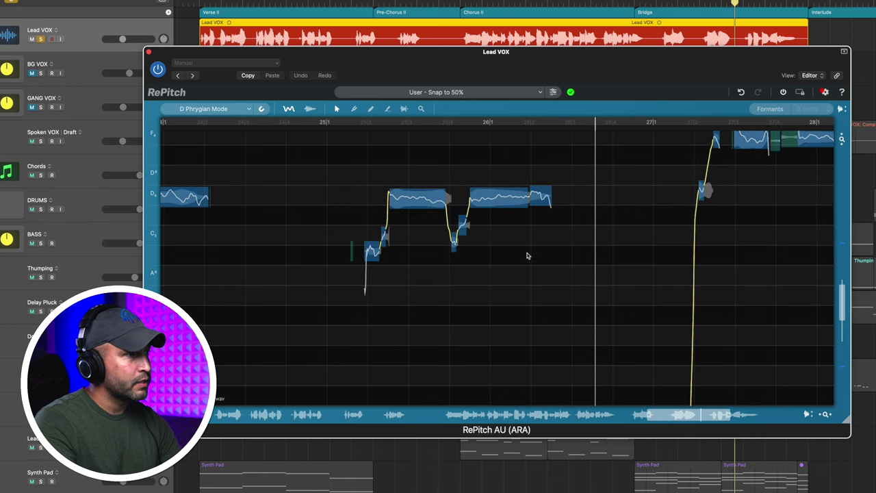
Examine the available macro presets, including the Vocal, No Pre-Process and User choices.
left_click(650, 415)
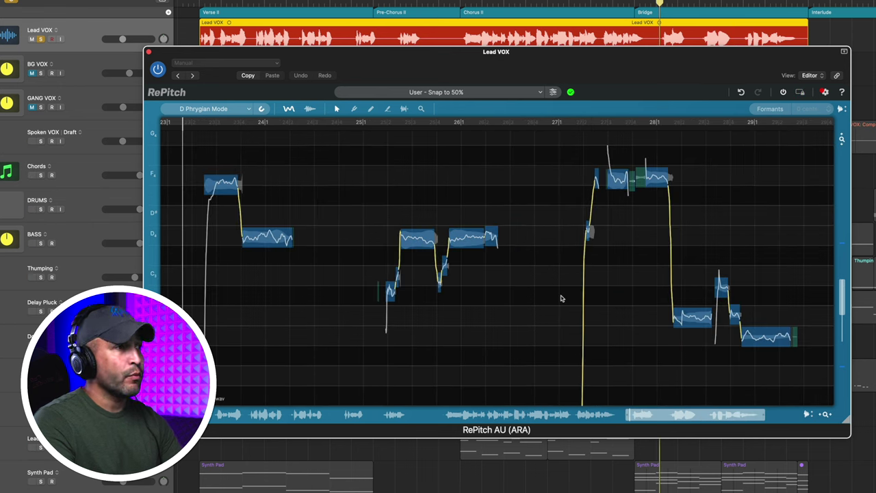
left_click(552, 93)
mouse_move(436, 106)
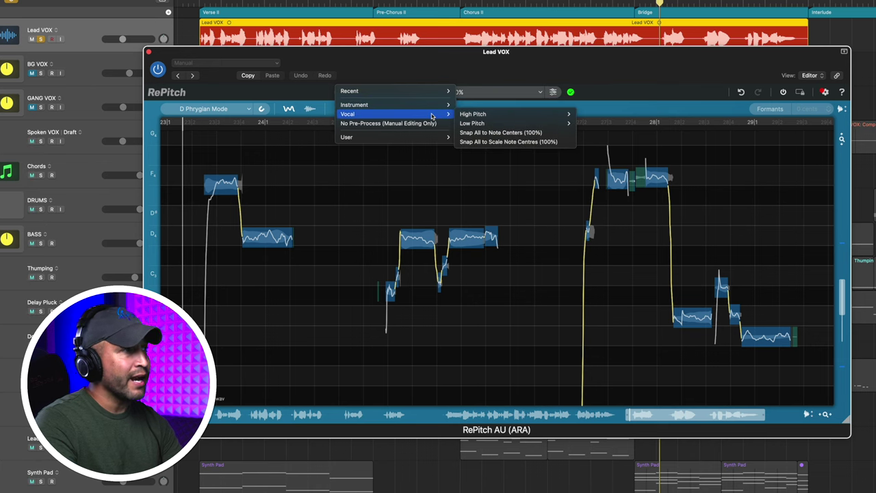
mouse_move(484, 115)
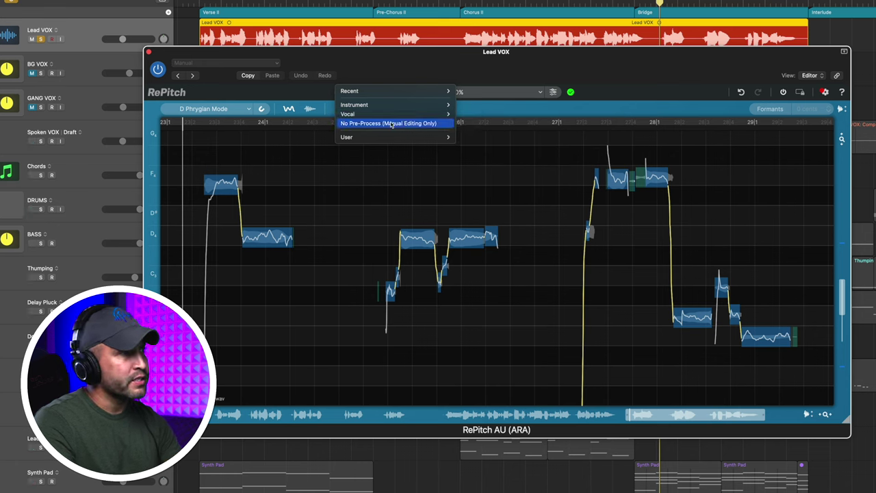
mouse_move(425, 137)
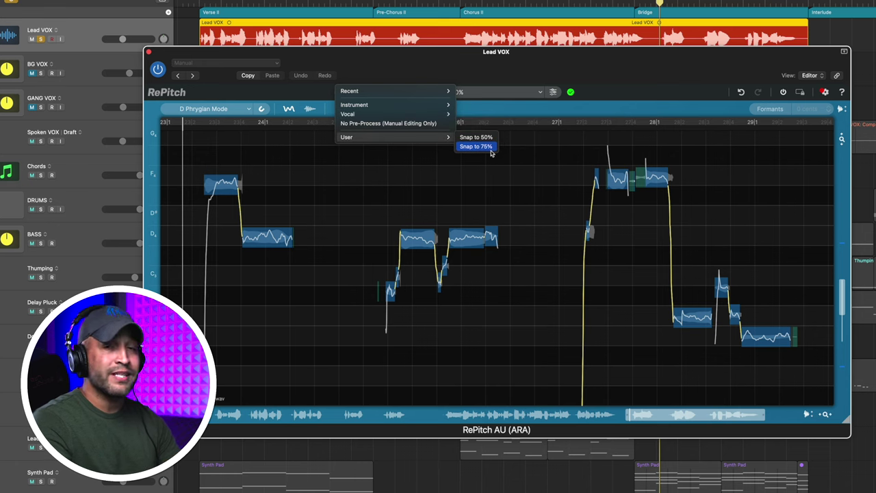
left_click(489, 148)
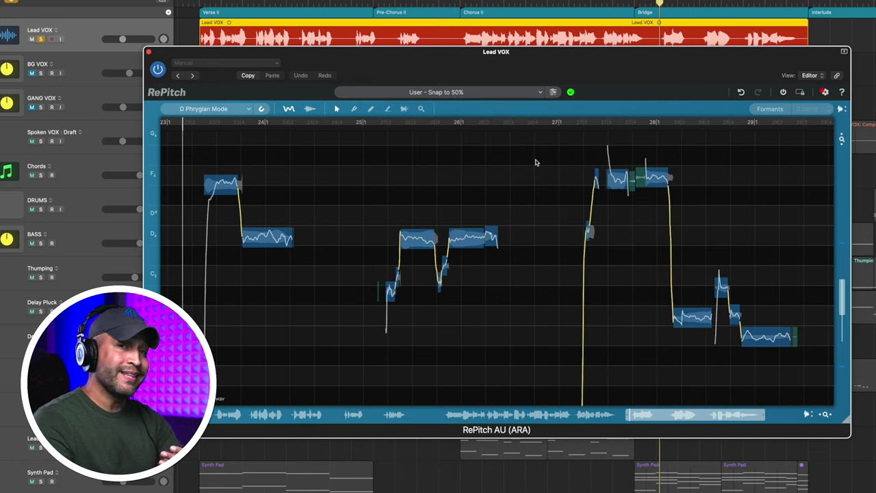
Try setting Center All Notes to 75.0 in the initial macro settings, and cancel saving it as a user macro preset.
left_click(553, 92)
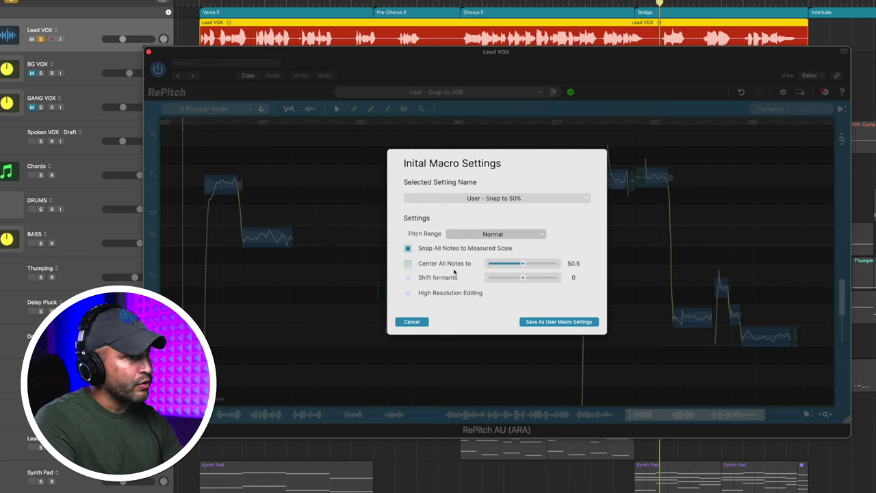
left_click(531, 267)
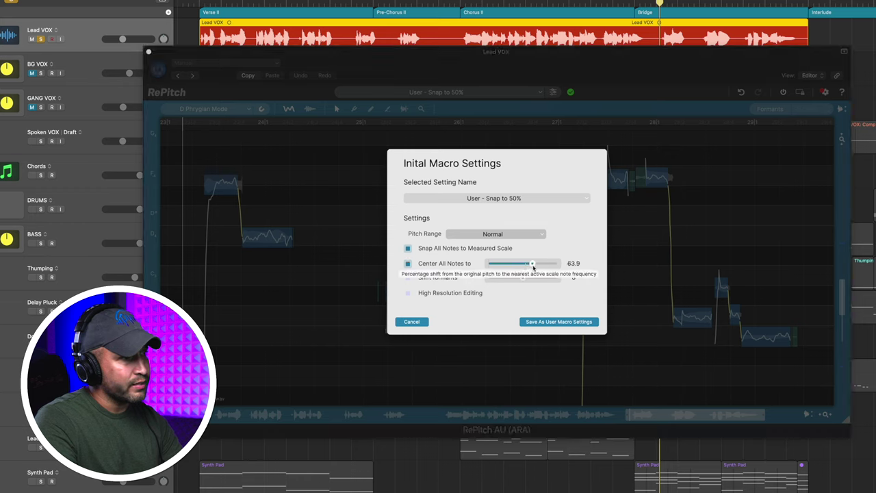
left_click_drag(535, 269, 538, 271)
left_click_drag(538, 271, 540, 272)
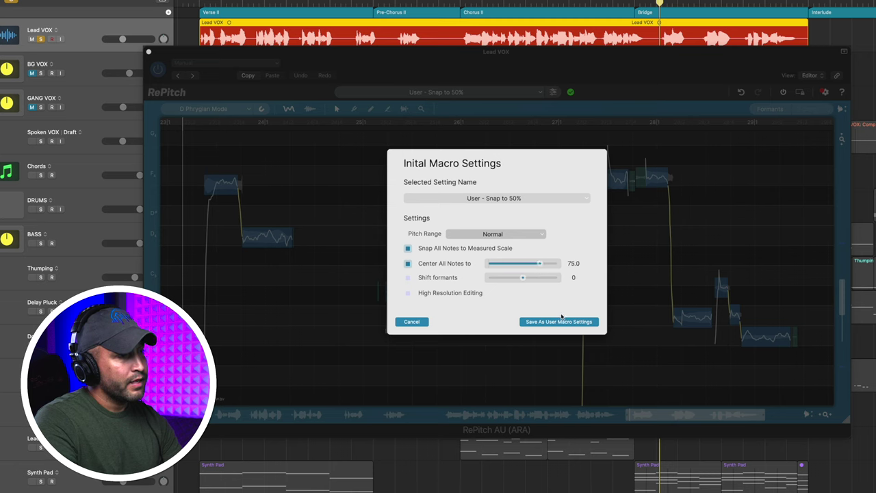
left_click(574, 264)
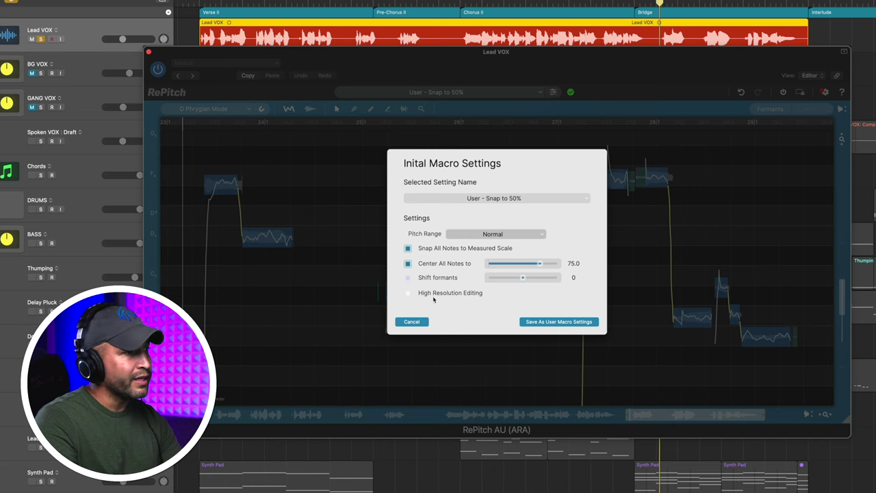
mouse_move(434, 297)
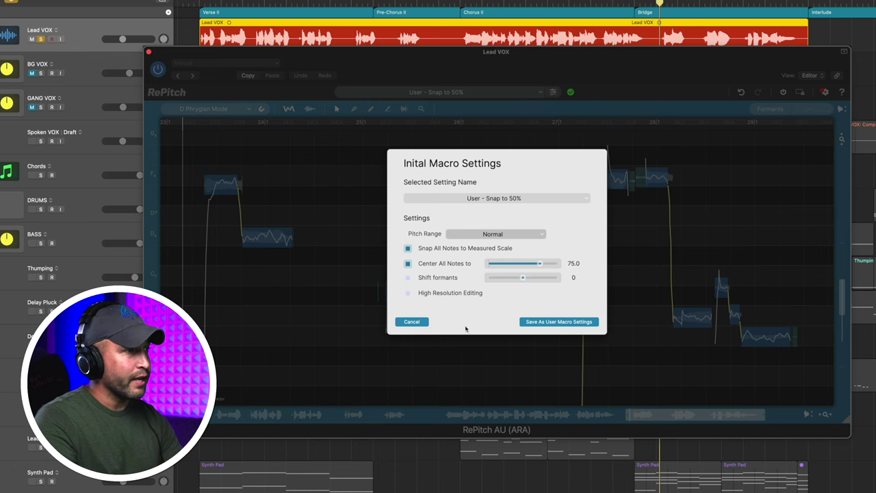
left_click(553, 322)
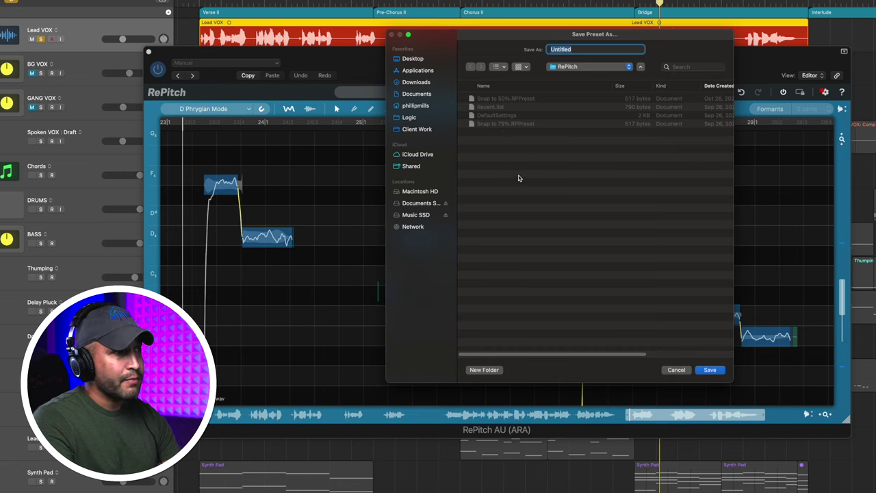
left_click(686, 372)
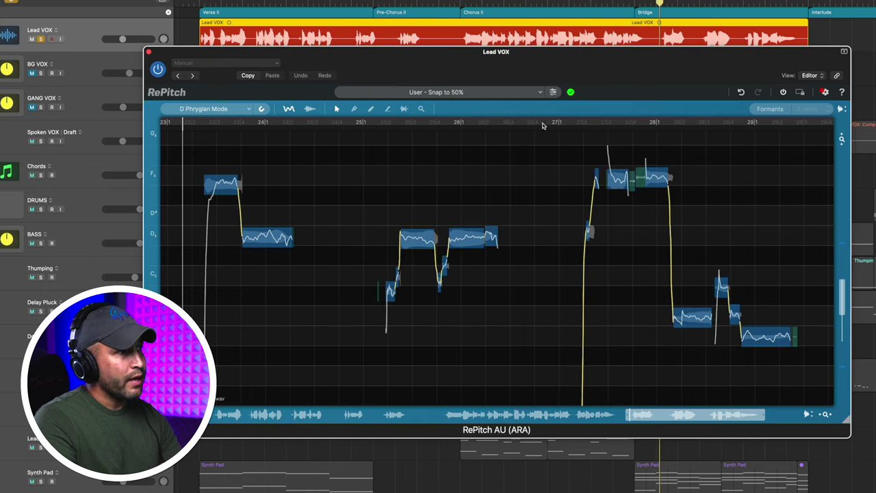
Apply the user macro Snap to 75% to the vocal and accept clearing all current editing.
left_click(540, 93)
mouse_move(434, 143)
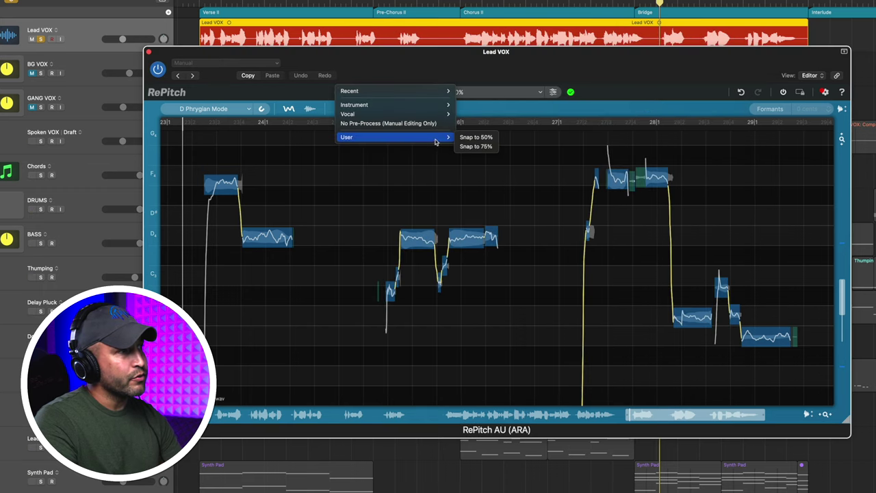
left_click(475, 146)
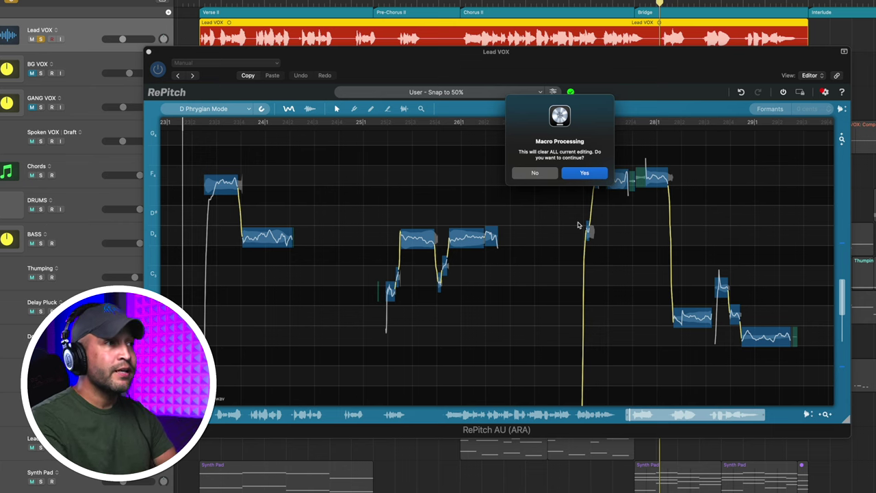
left_click(582, 172)
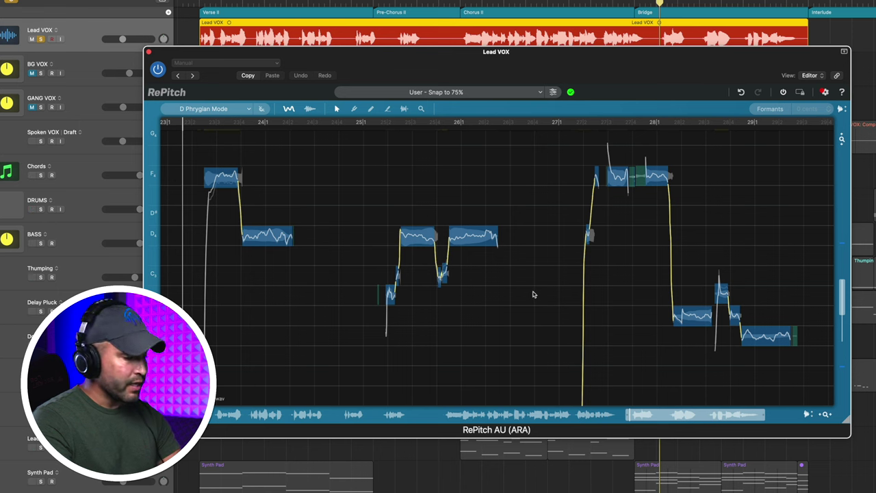
Try raising the Center Note correction of all notes to 83.7%, and deselect the notes.
key("super+a")
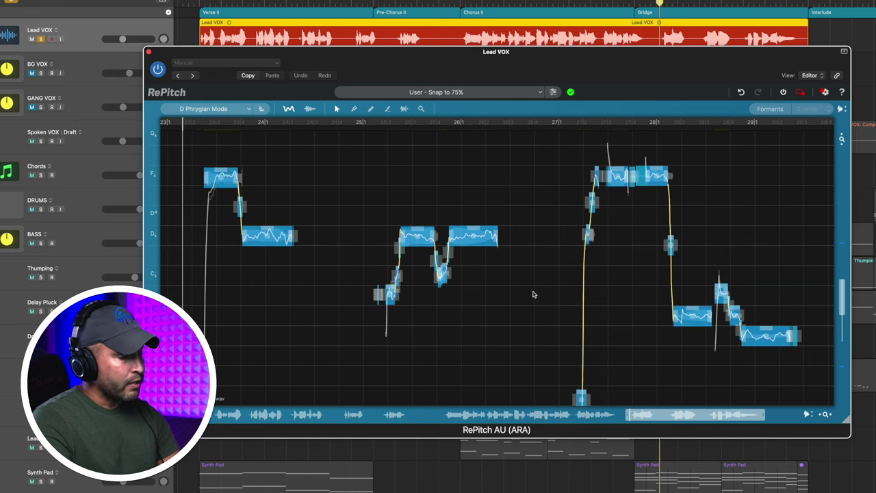
key("2")
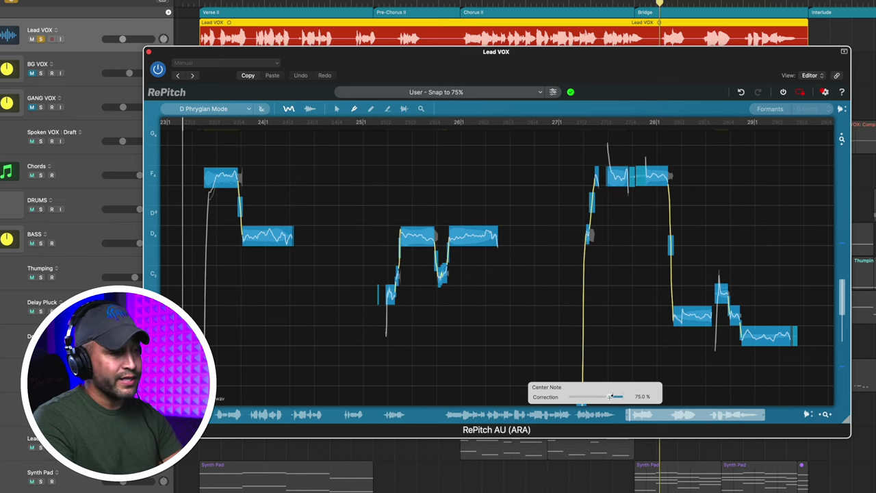
left_click_drag(609, 396, 616, 396)
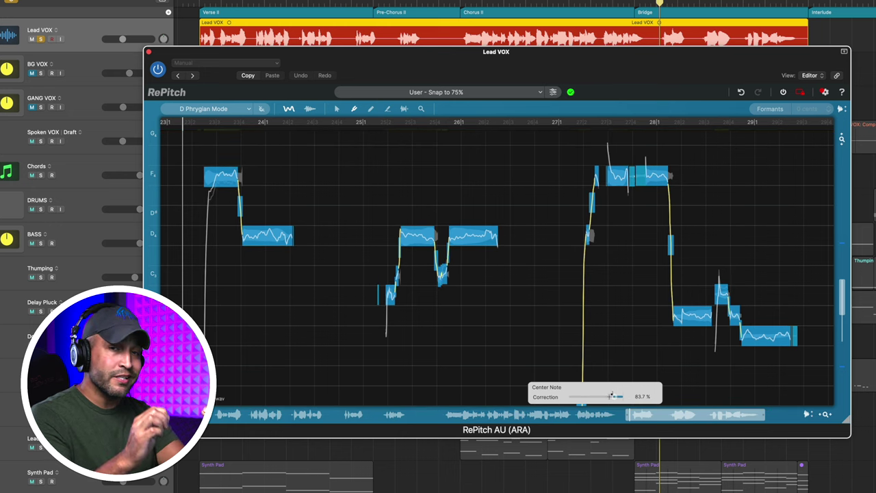
left_click(186, 137)
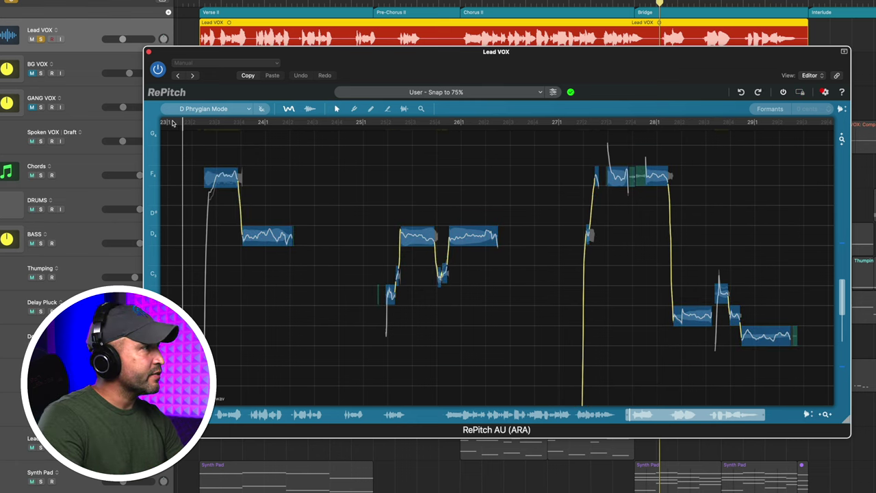
Play the corrected bridge vocal from about 23|1 and listen to it again.
key("space")
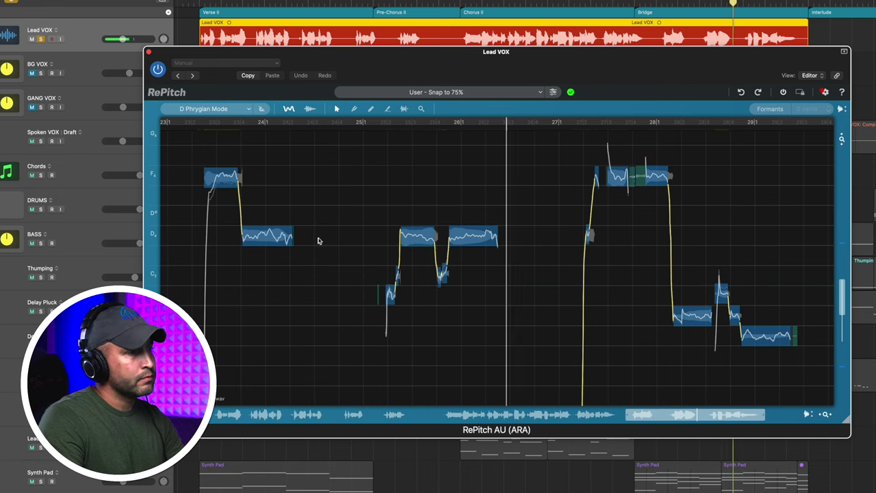
scroll(532, 261, "up", 3)
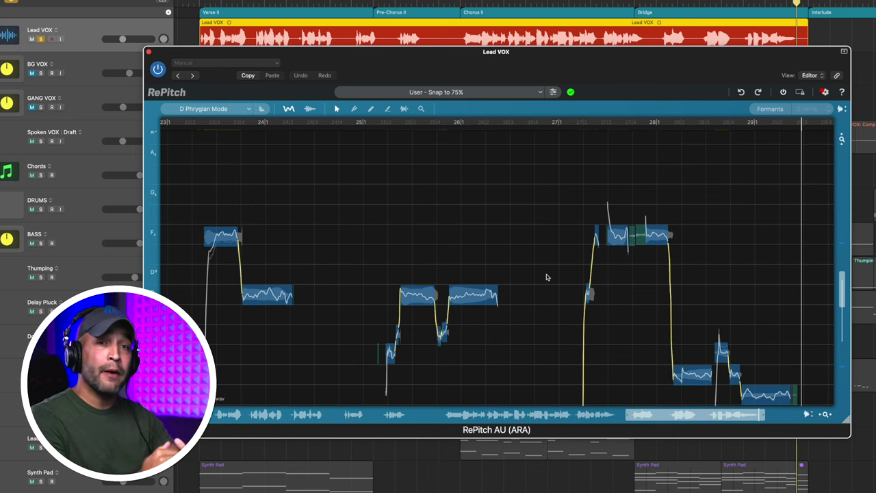
scroll(546, 276, "down", 3)
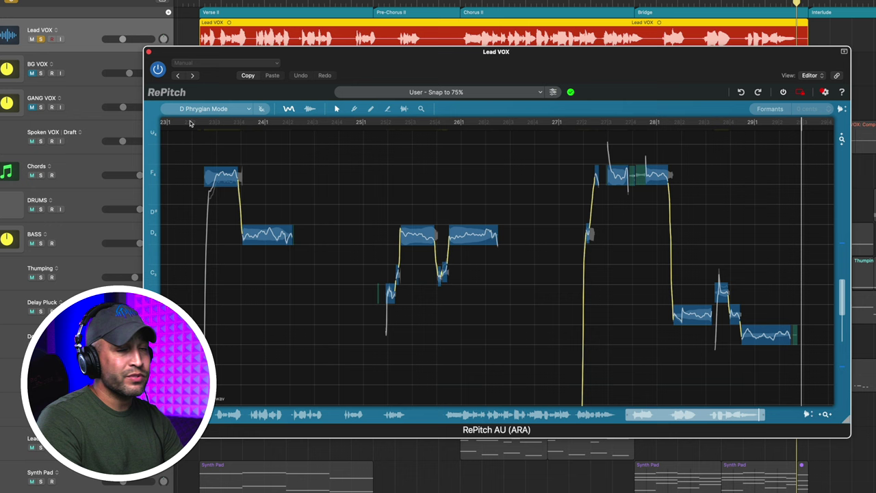
key("space")
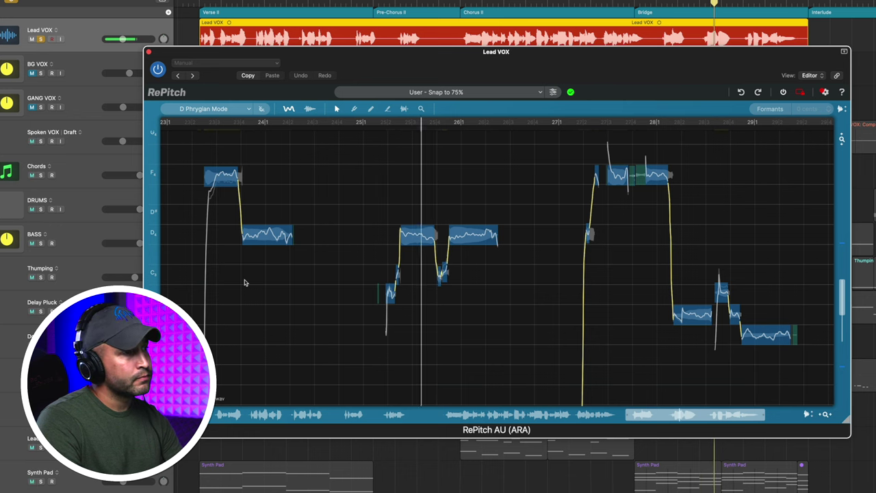